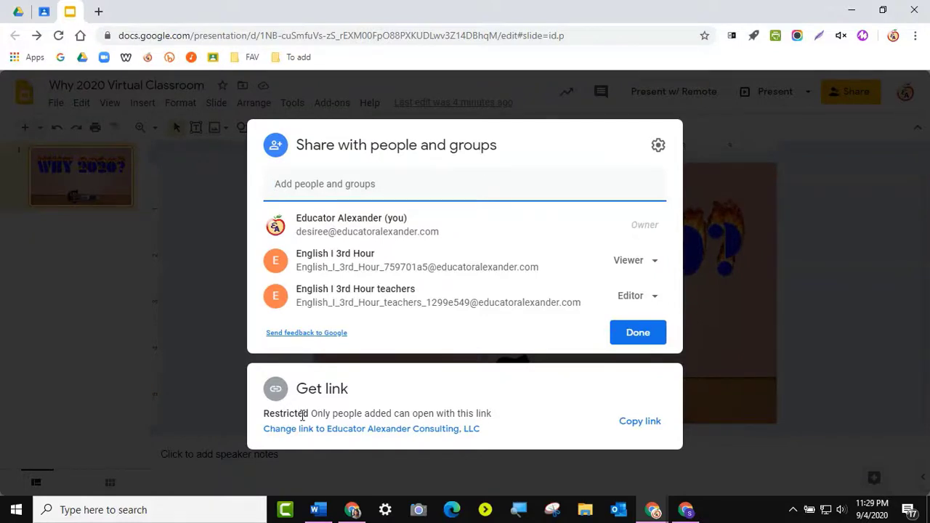
- Change the presentation's link access to Anyone with the link as Viewer and finish sharing
click(307, 433)
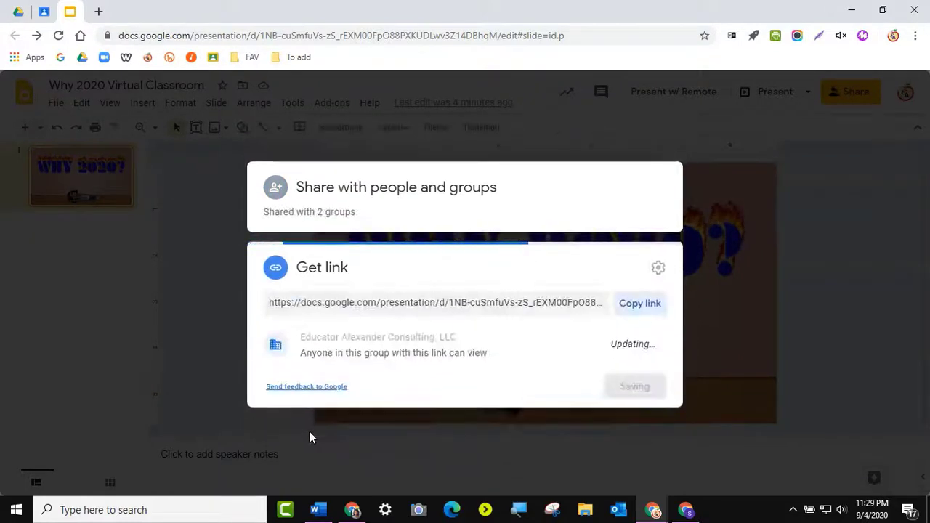
click(393, 342)
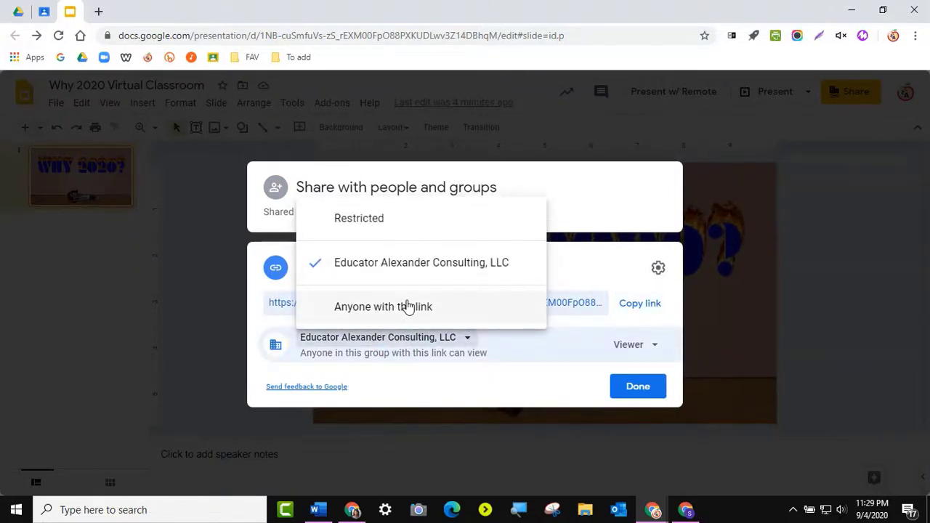
click(373, 310)
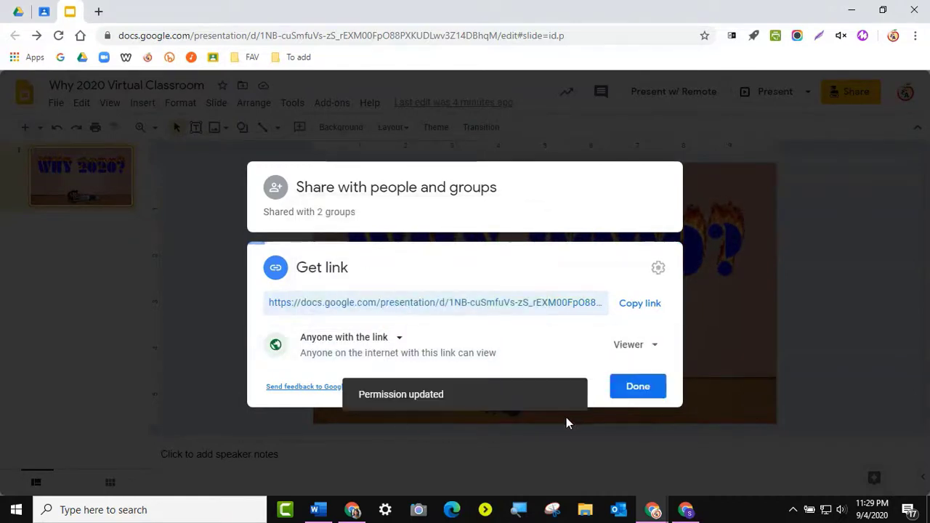
click(638, 386)
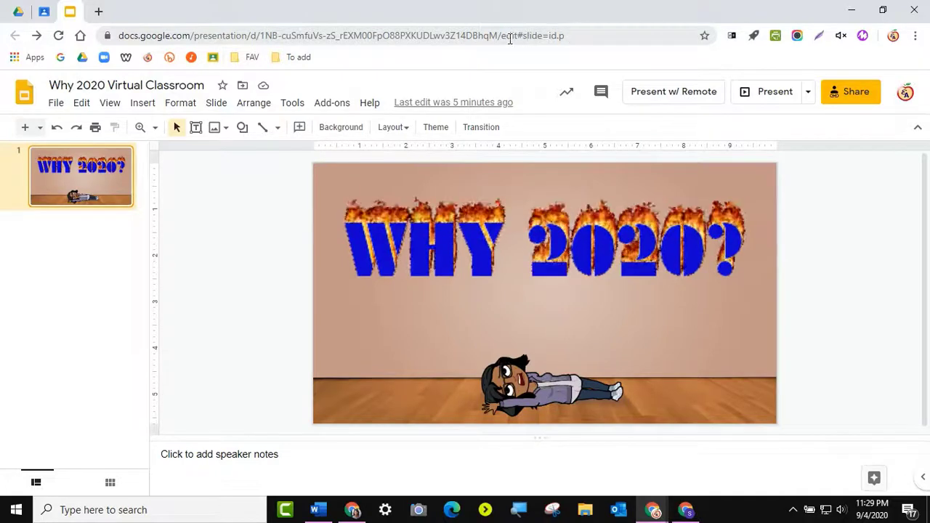
- Replace the ending "edit#slide=id.p" of the presentation's URL with "preview" and load it
drag(500, 36, 588, 36)
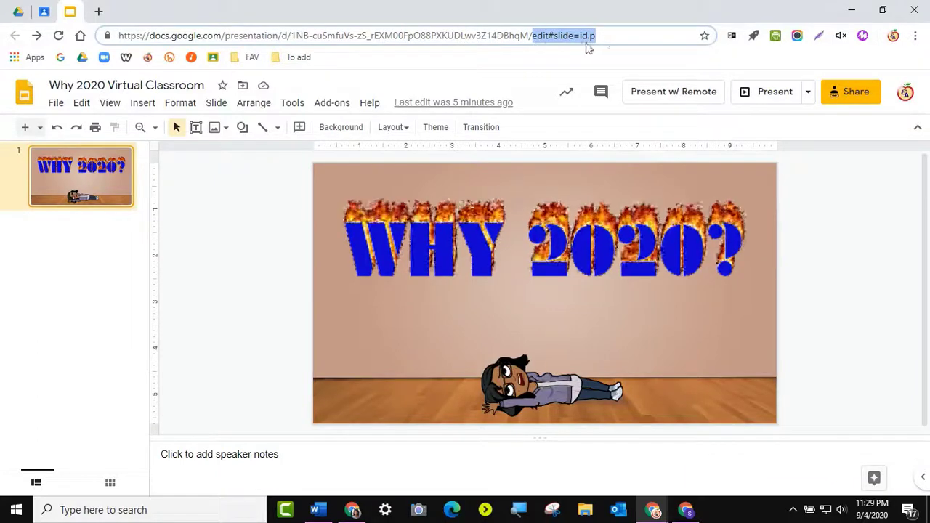
text(pr)
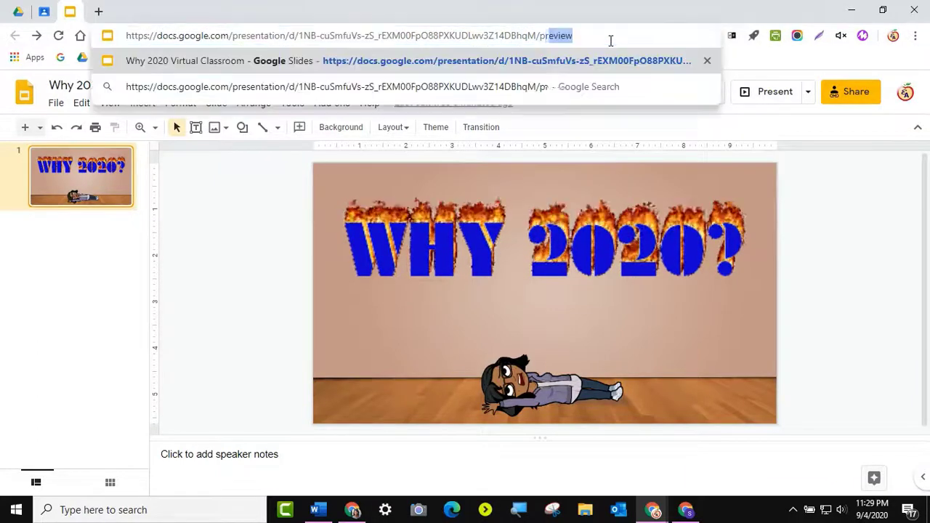
text(eview)
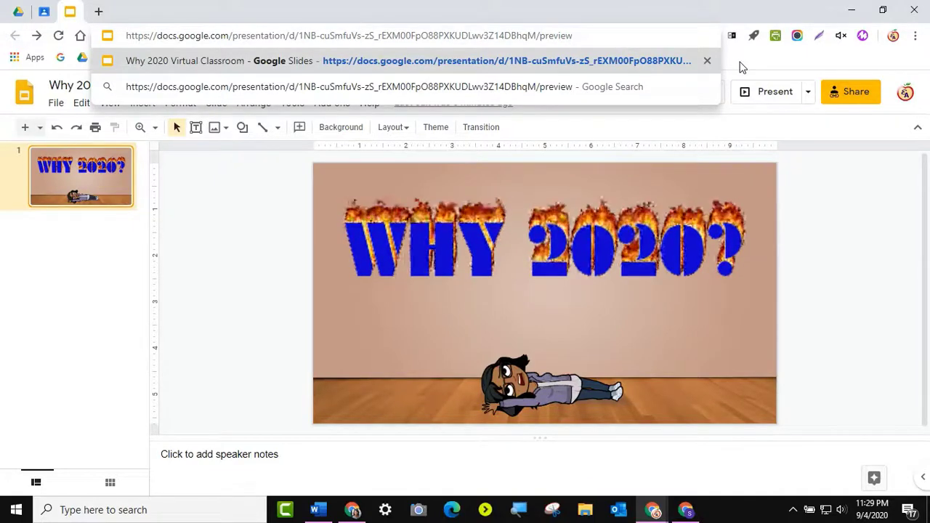
key(Return)
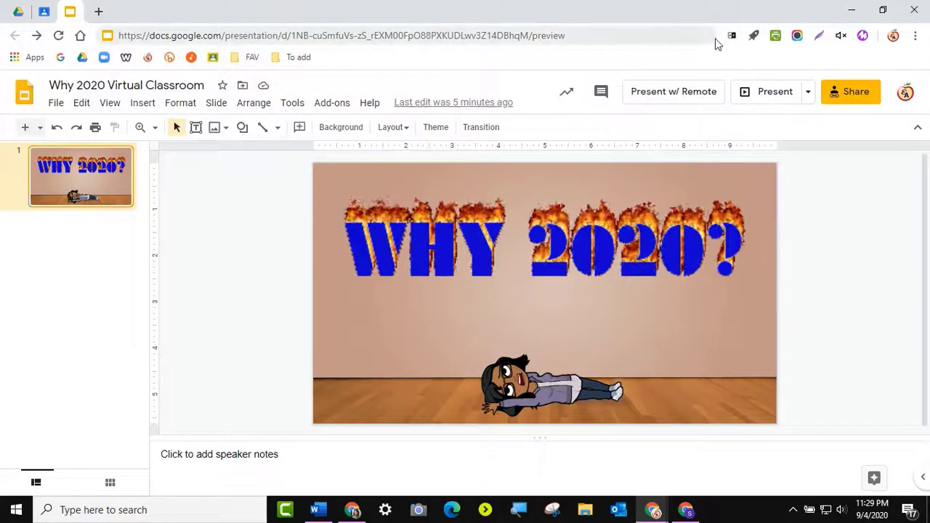
- Generate a preview version of the presentation's link with the Geeky Edtech extension
drag(717, 37, 359, 29)
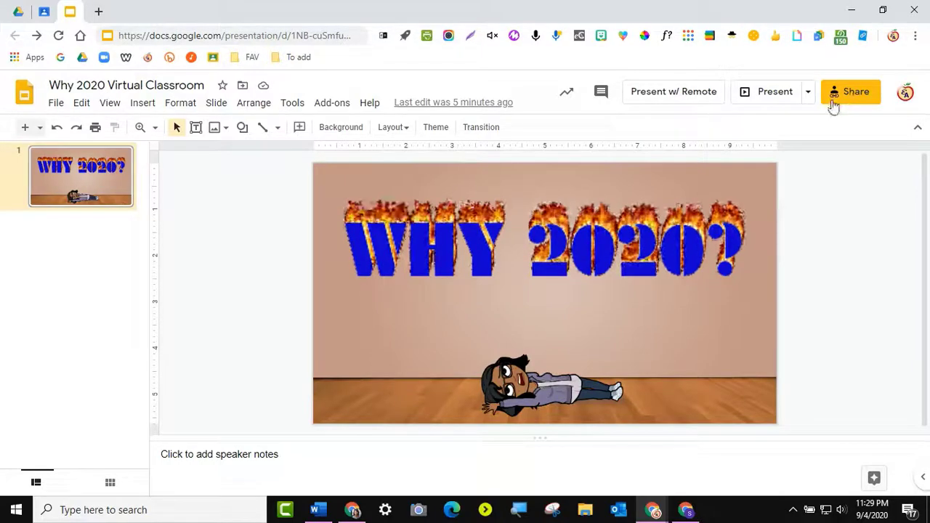
click(732, 37)
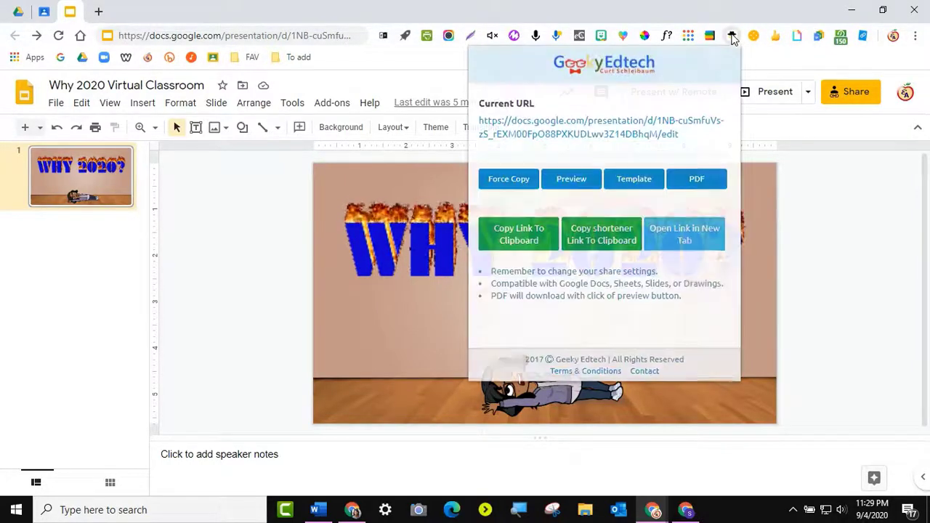
click(595, 183)
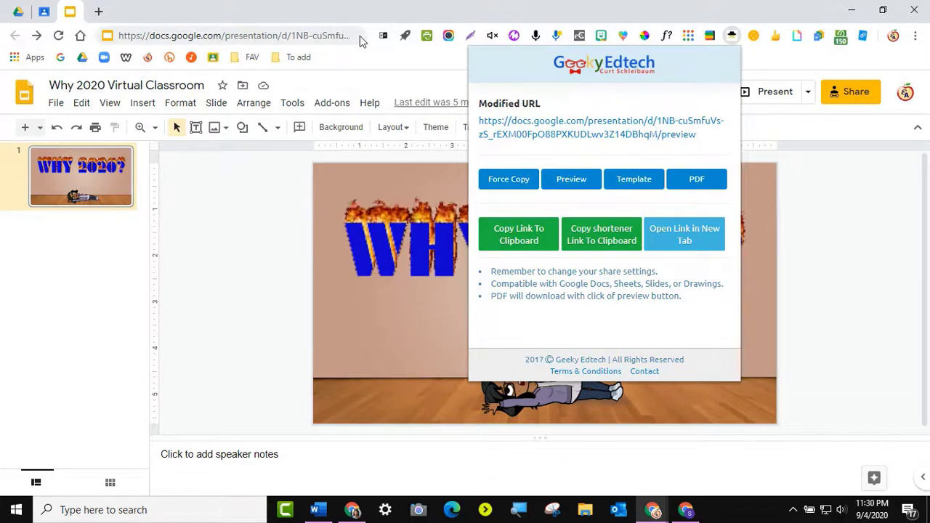
- Copy the presentation's full URL ending in /preview from the widened address bar
drag(368, 36, 610, 35)
click(574, 36)
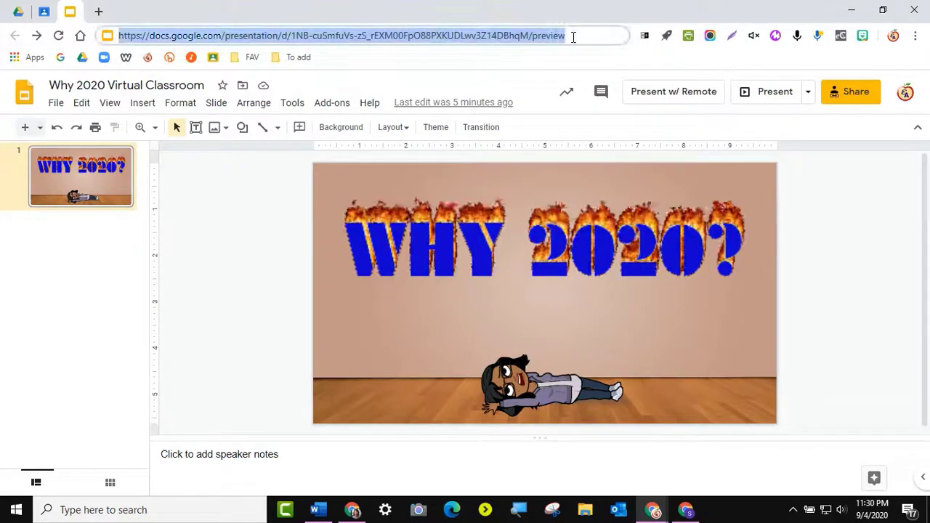
right_click(550, 40)
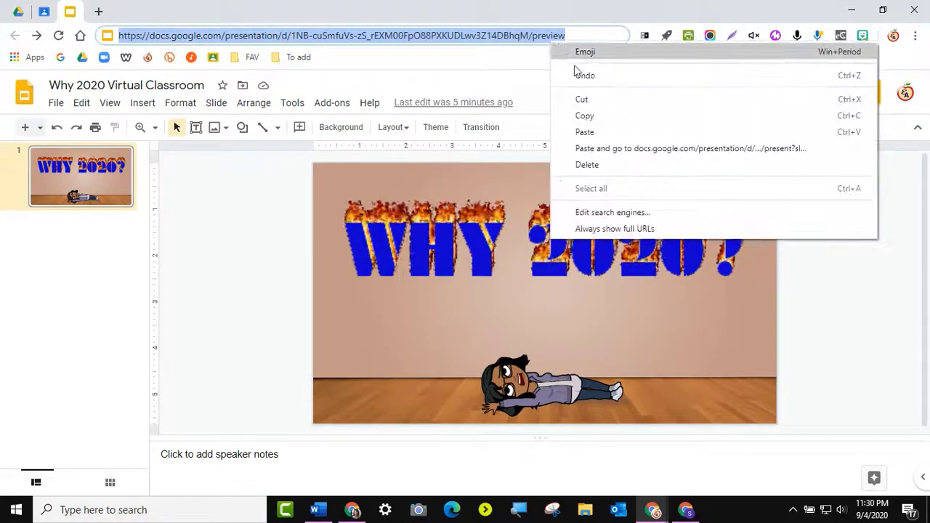
click(584, 116)
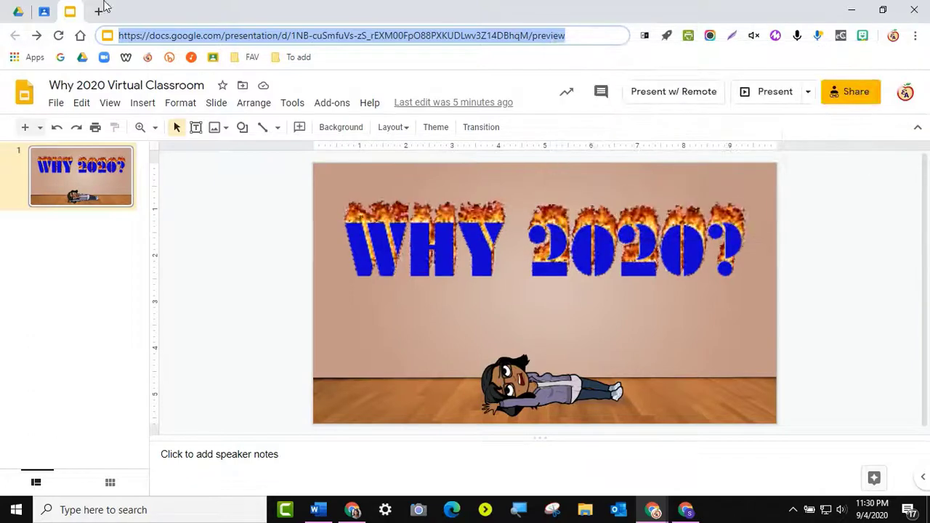
- Switch to Google Classroom and create a new assignment titled "VC" in the English I class
click(44, 10)
click(267, 139)
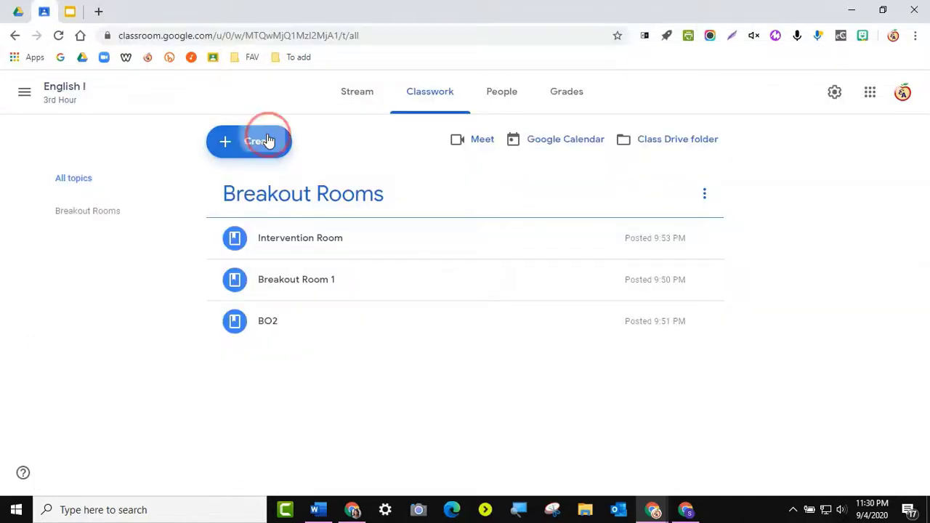
click(273, 186)
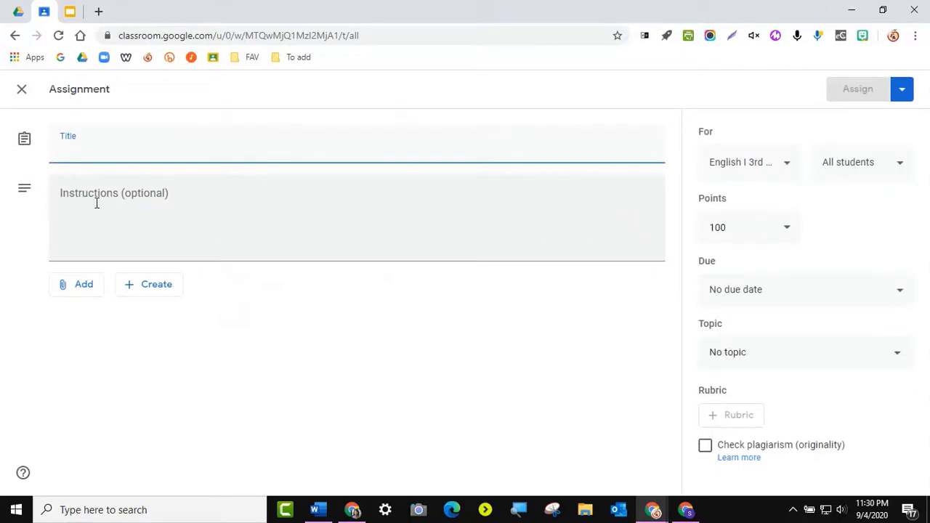
text(VC)
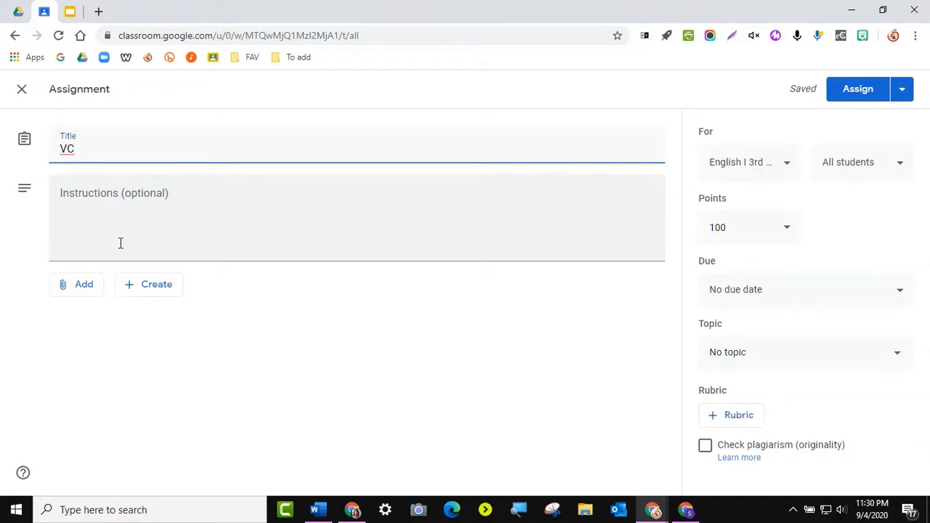
- Try attaching the copied preview URL to the VC assignment as a link, and remove the attachment
click(78, 290)
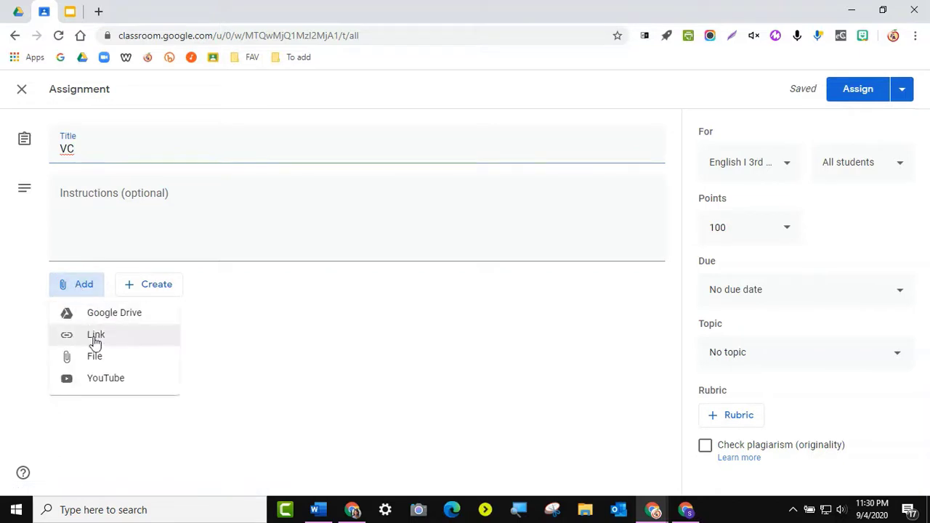
click(95, 342)
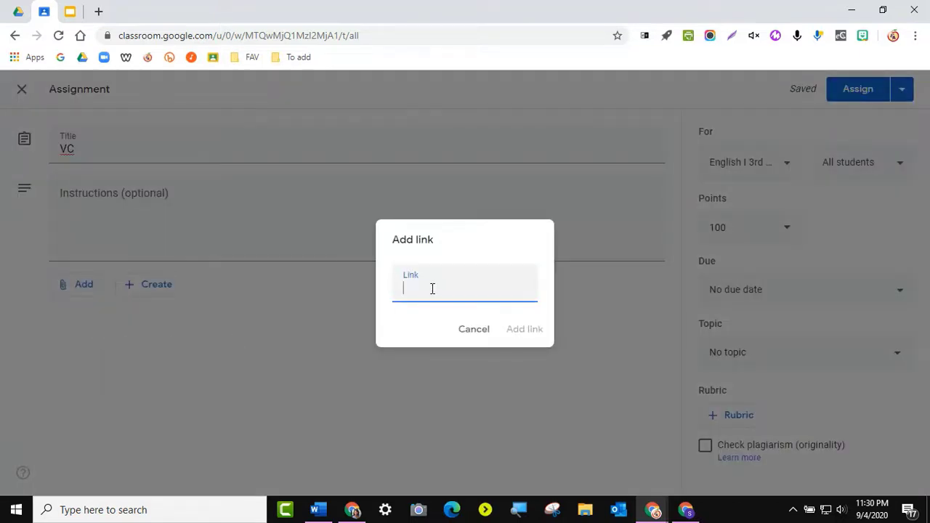
right_click(432, 291)
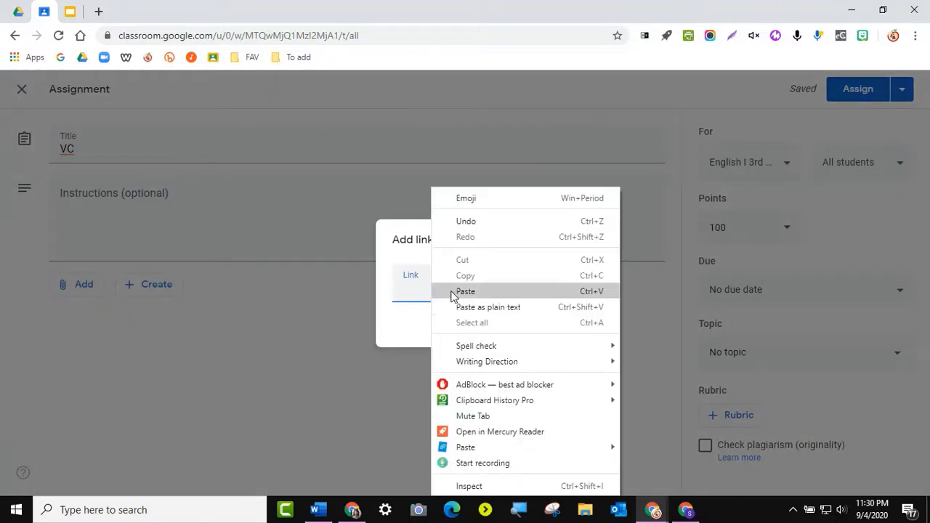
click(466, 291)
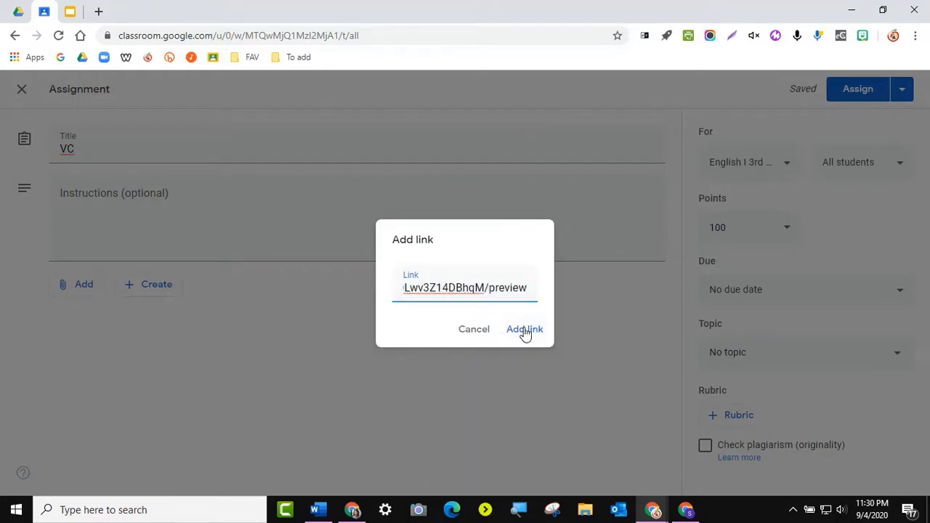
click(524, 331)
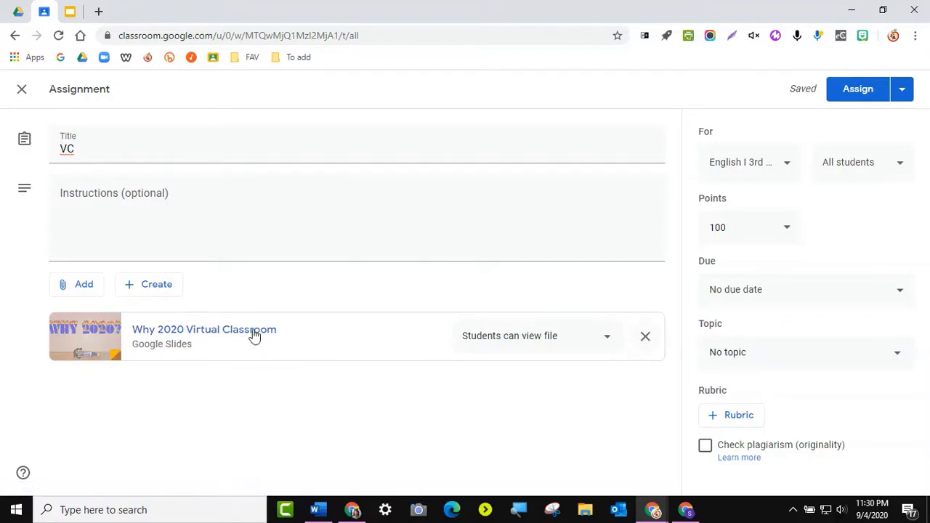
click(646, 338)
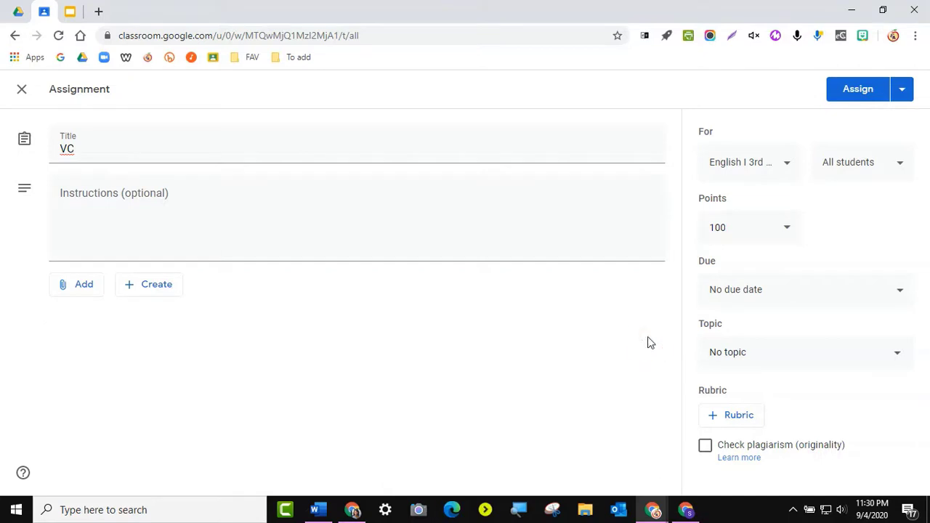
- Paste the preview URL into the assignment's instructions and insert three blank lines above it
click(82, 225)
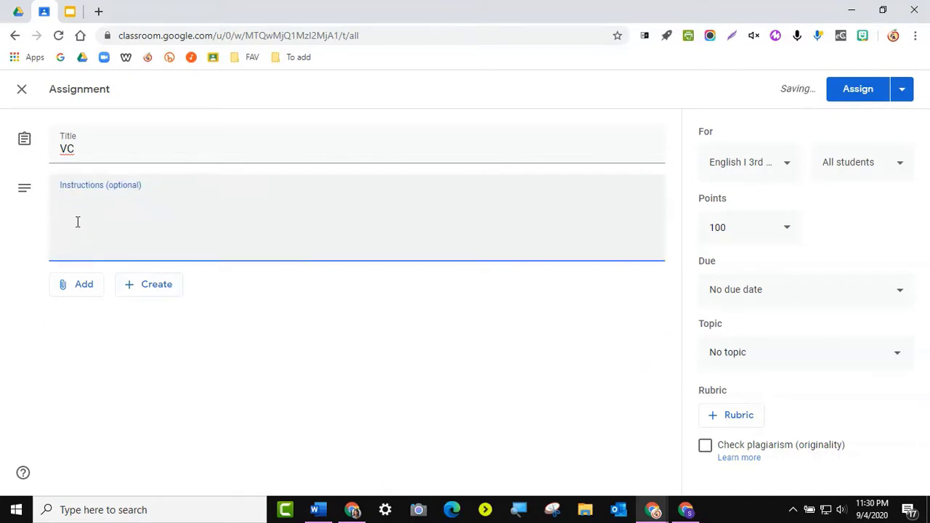
right_click(79, 218)
click(119, 291)
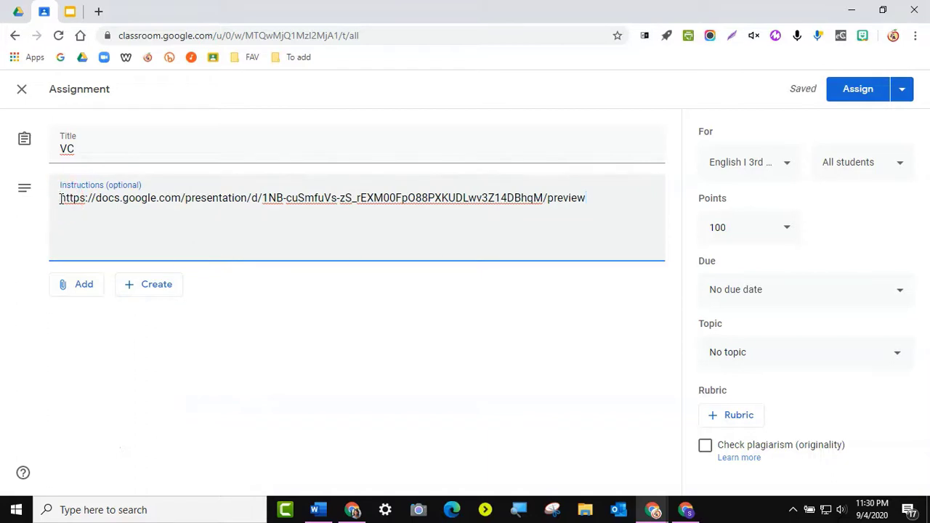
key(Return)
key(Return)
key(Return)
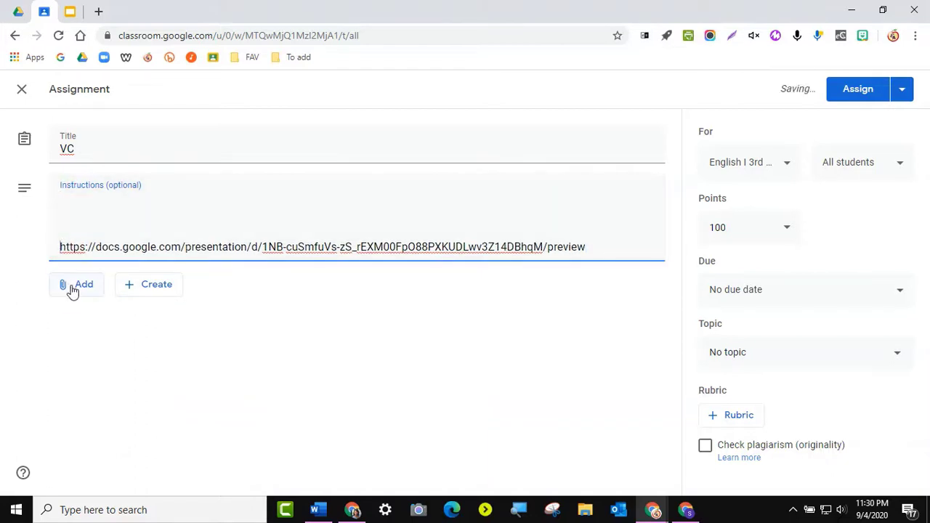
click(73, 287)
click(86, 340)
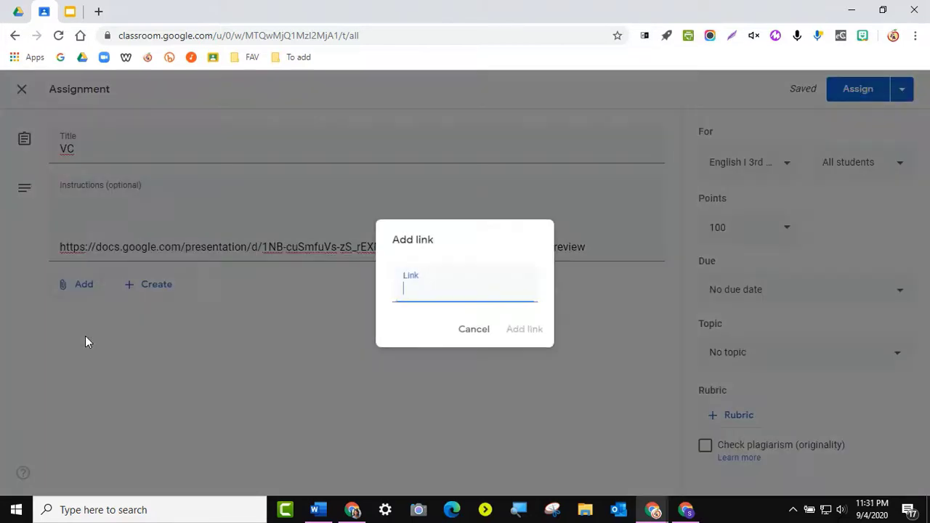
right_click(414, 294)
click(405, 290)
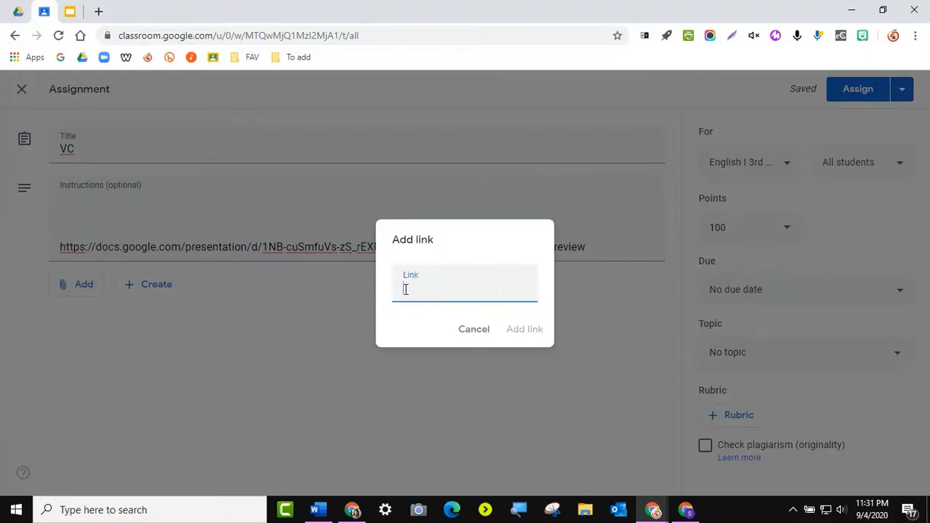
text(www.yahoo.com)
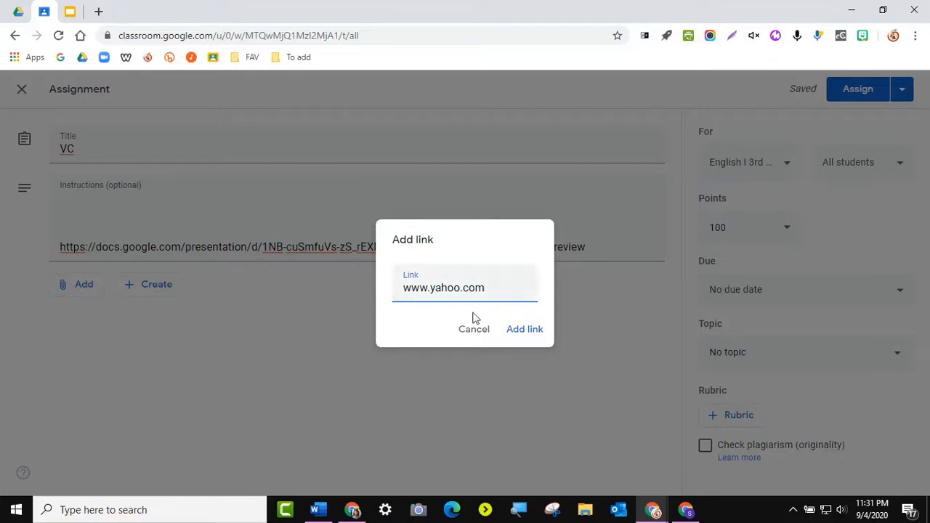
click(528, 331)
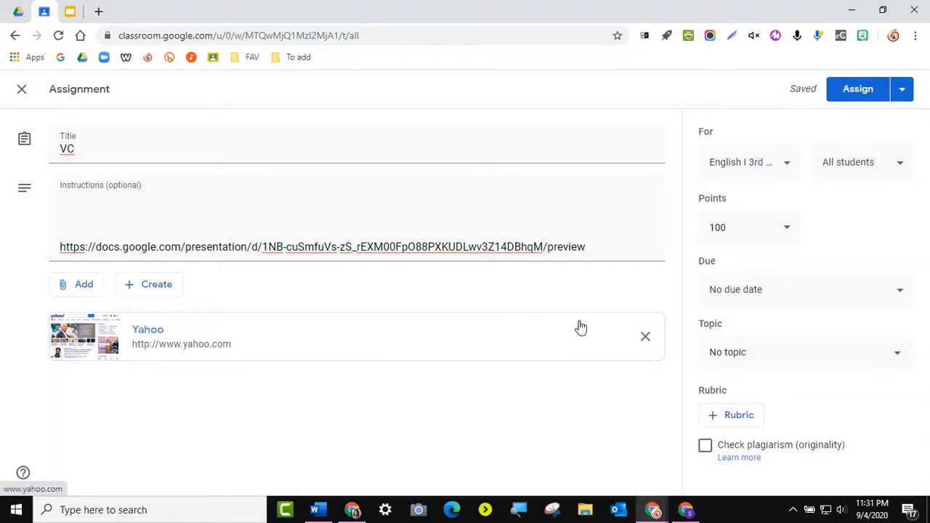
click(646, 336)
- Try once more to add the preview URL as a link attachment below the instructions, and delete it
click(67, 284)
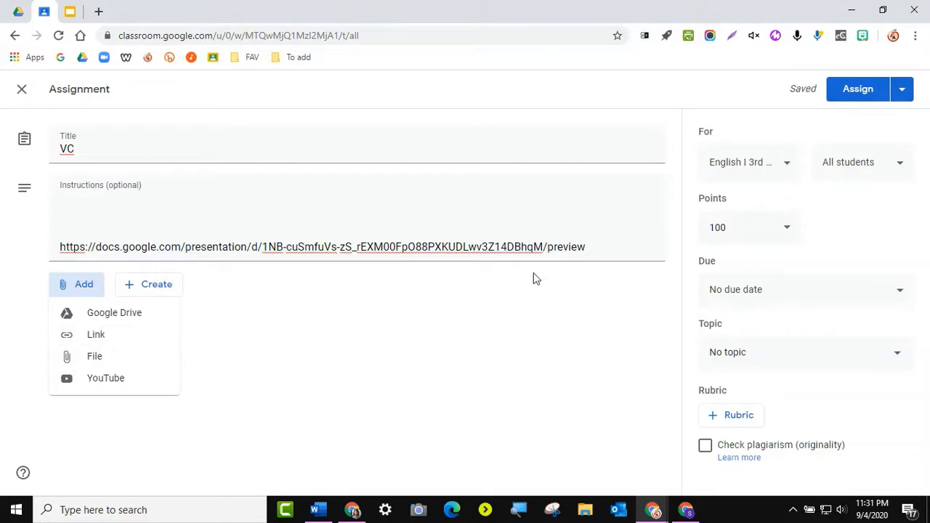
click(95, 334)
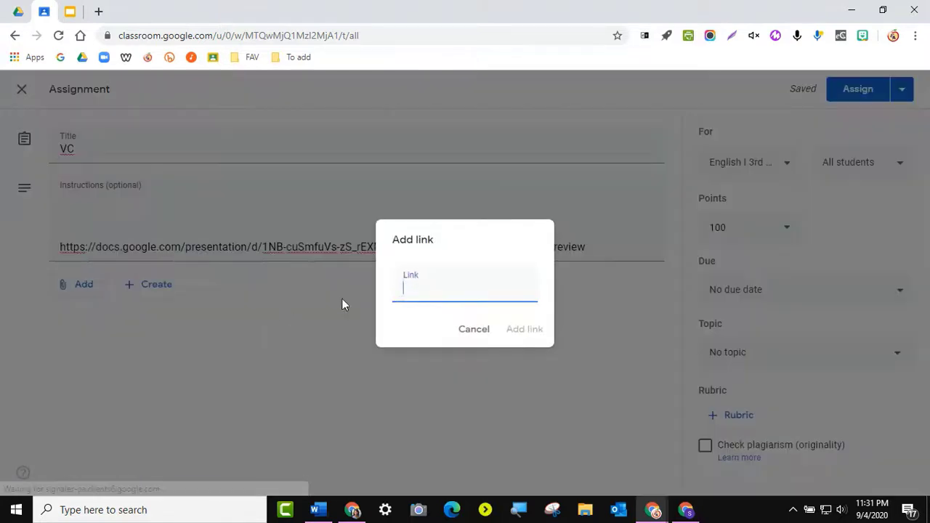
right_click(427, 290)
click(436, 286)
click(510, 331)
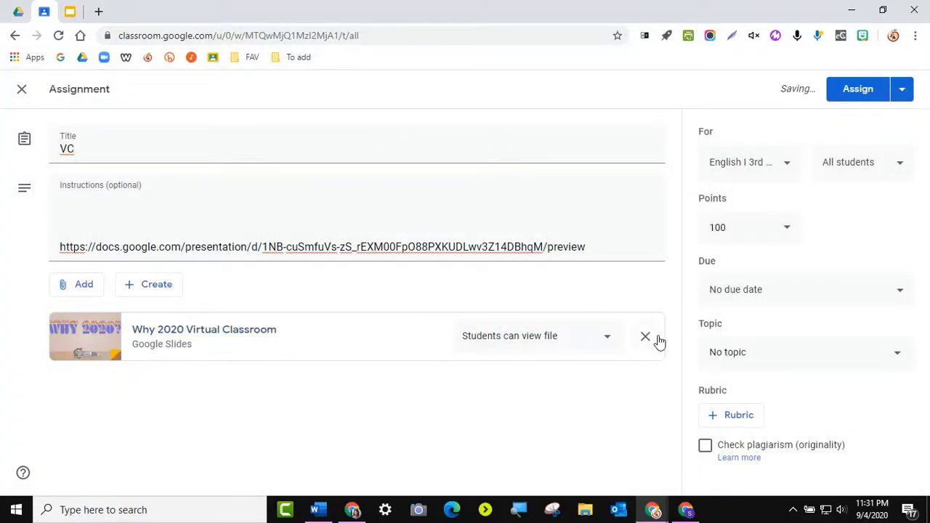
click(646, 338)
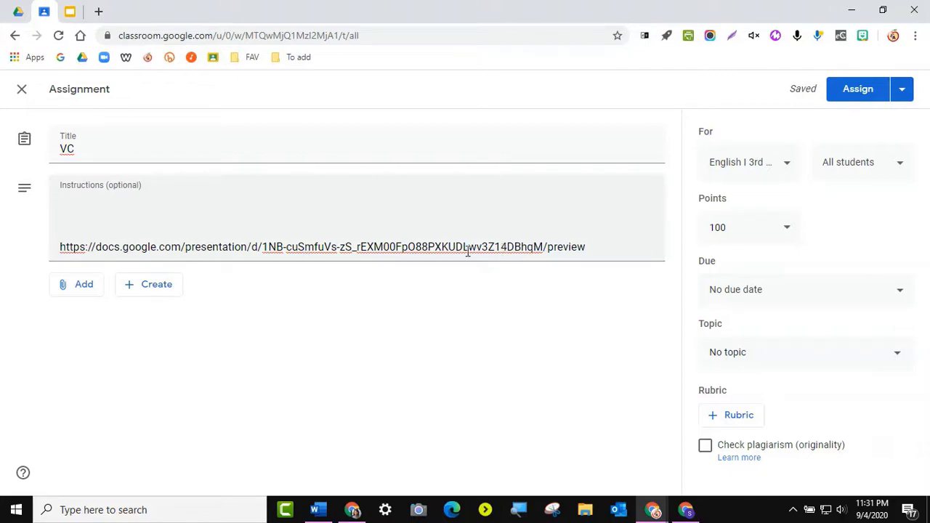
click(70, 11)
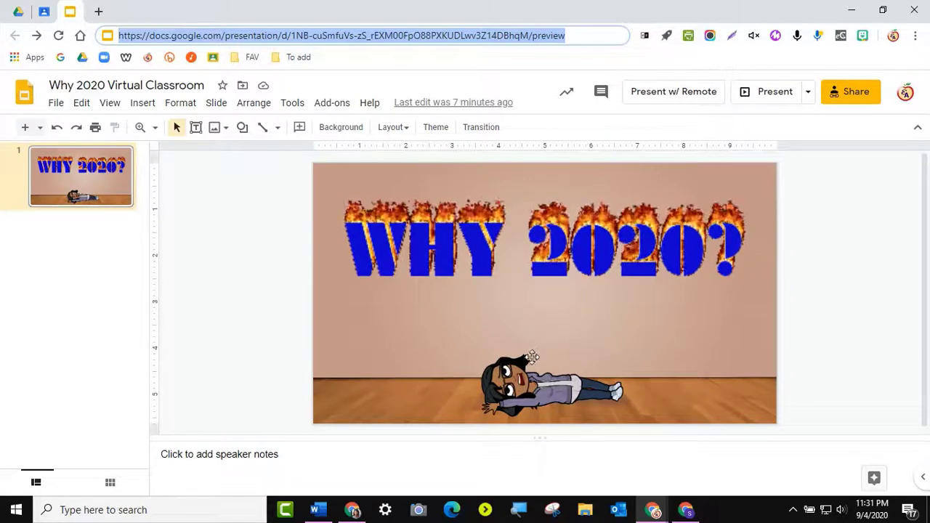
click(835, 327)
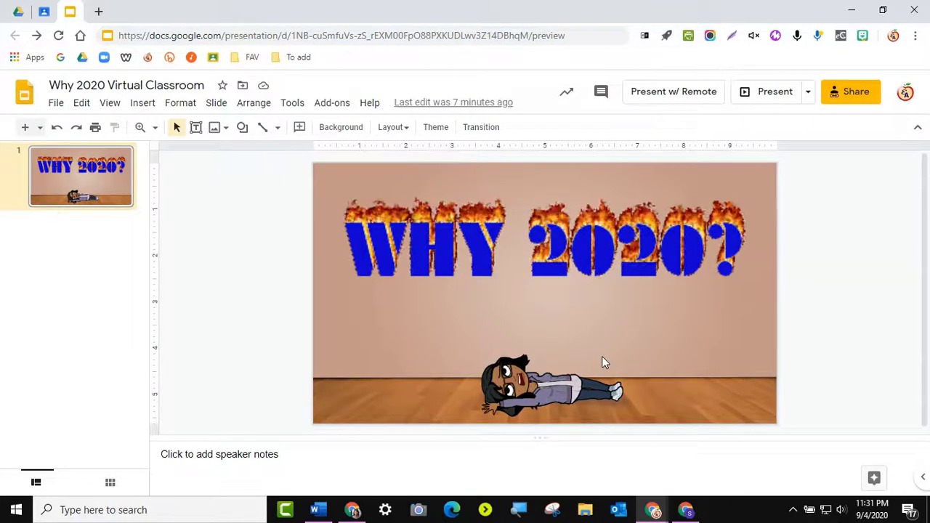
click(530, 387)
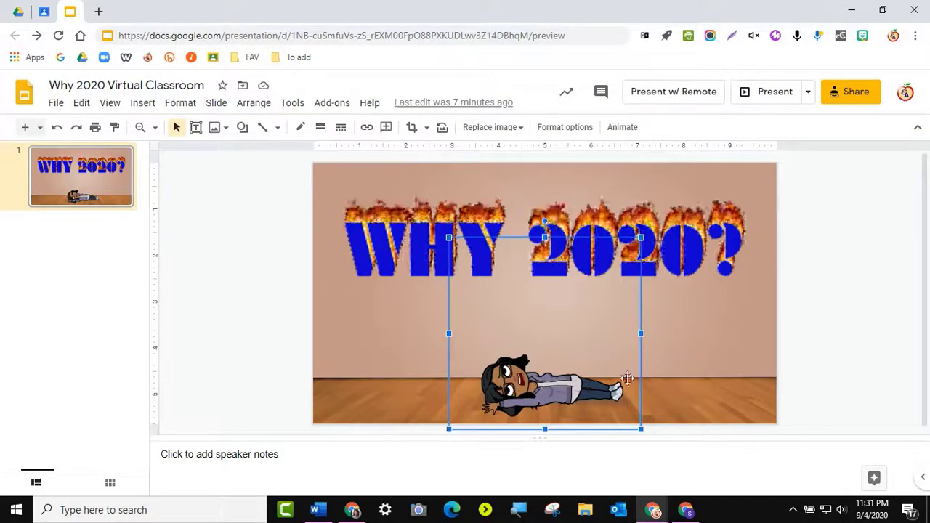
click(757, 327)
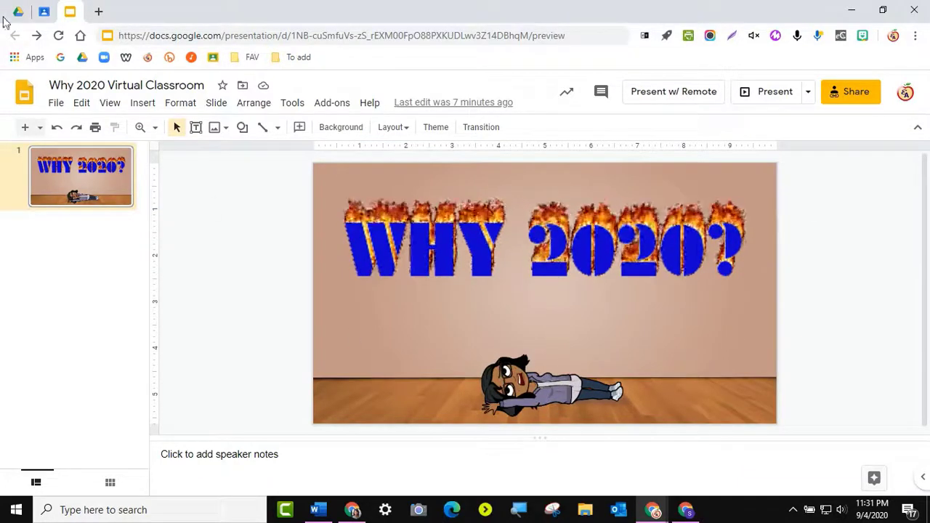
- Attach the Drive document "Write a letter to 2020 asking WHY??????" to the VC assignment as a copy for each student, and assign it
click(44, 12)
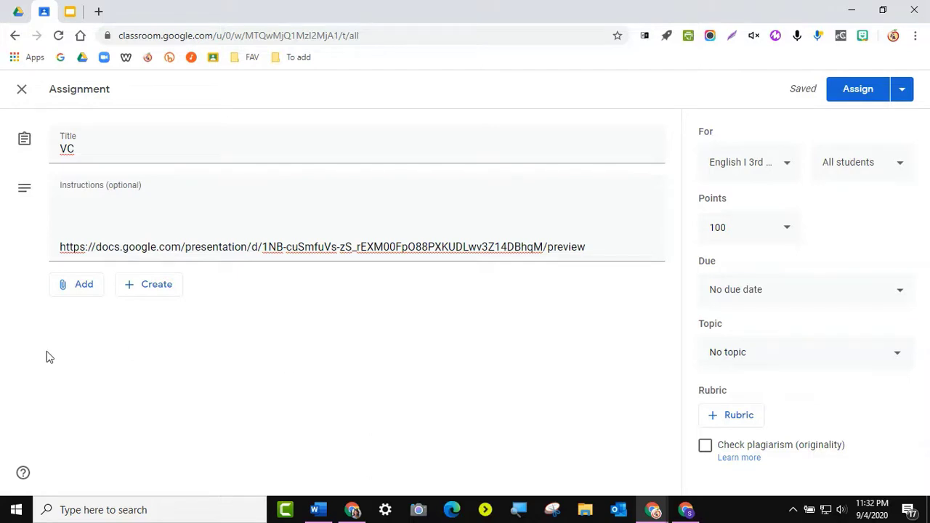
click(83, 287)
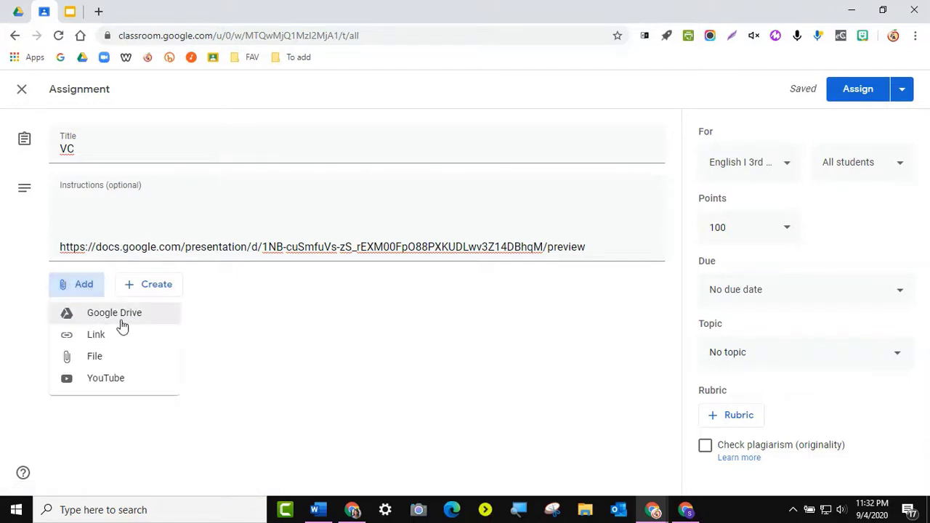
click(125, 320)
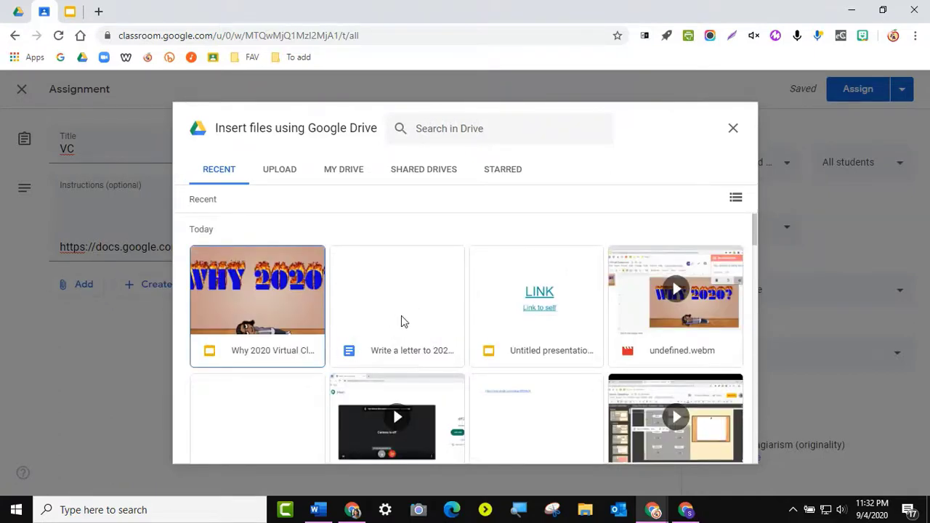
double_click(383, 301)
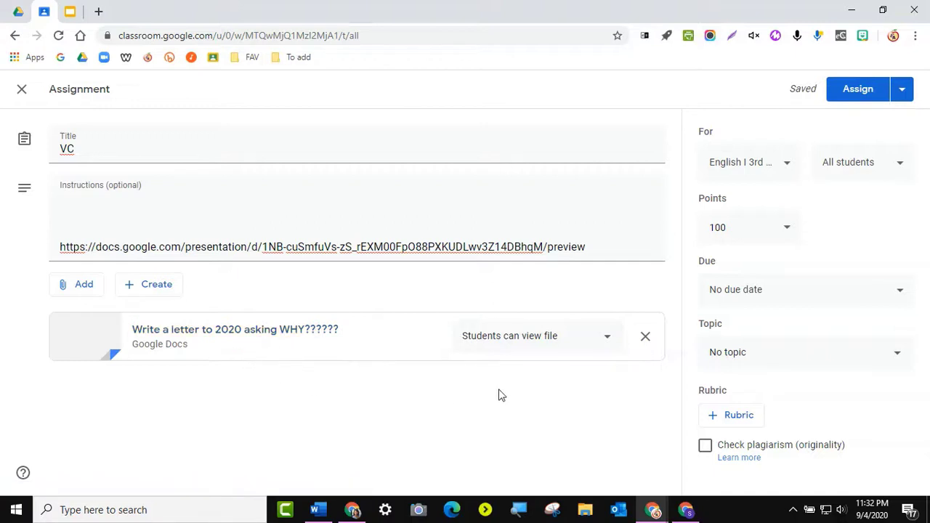
click(493, 344)
click(498, 406)
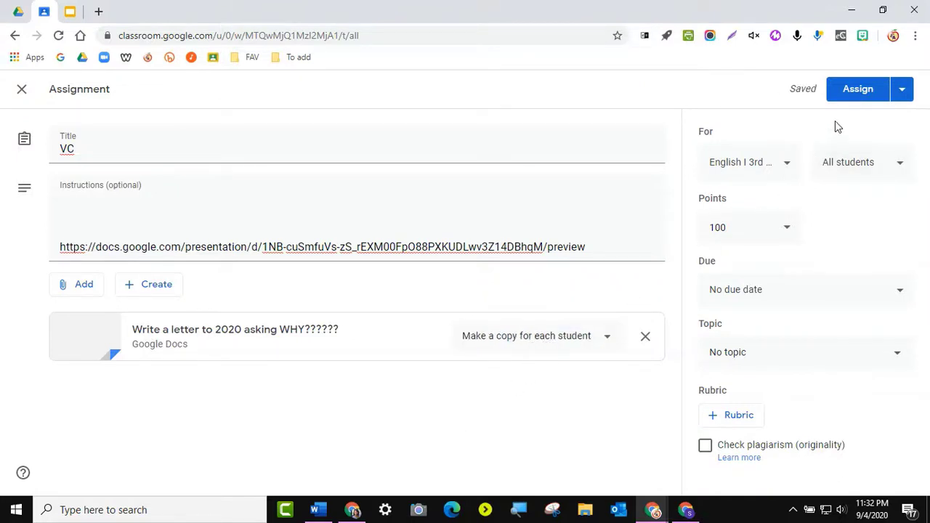
click(858, 93)
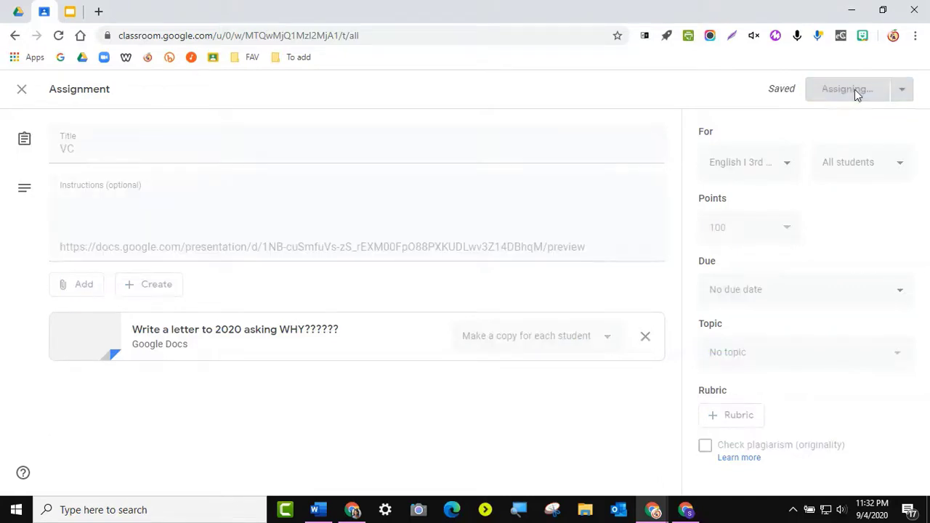
- Copy the link of the posted VC assignment from the English I classwork list
click(72, 13)
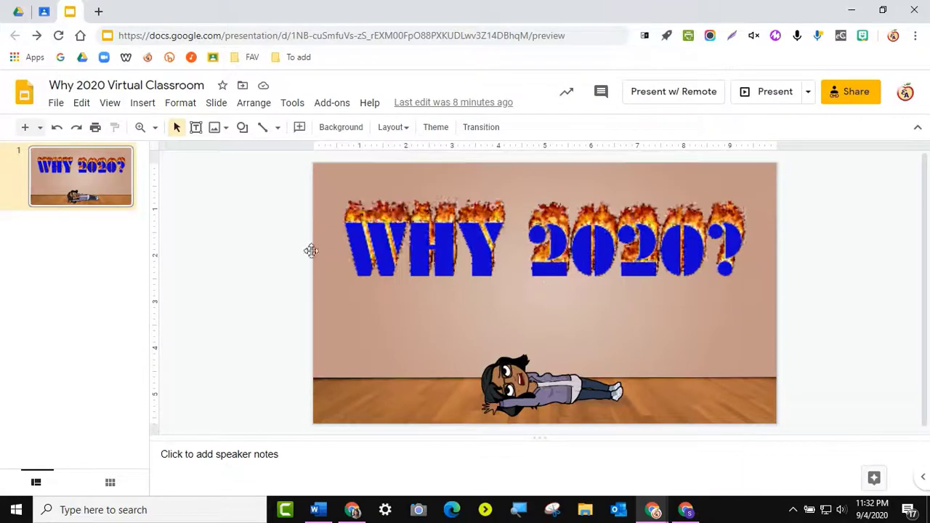
click(46, 11)
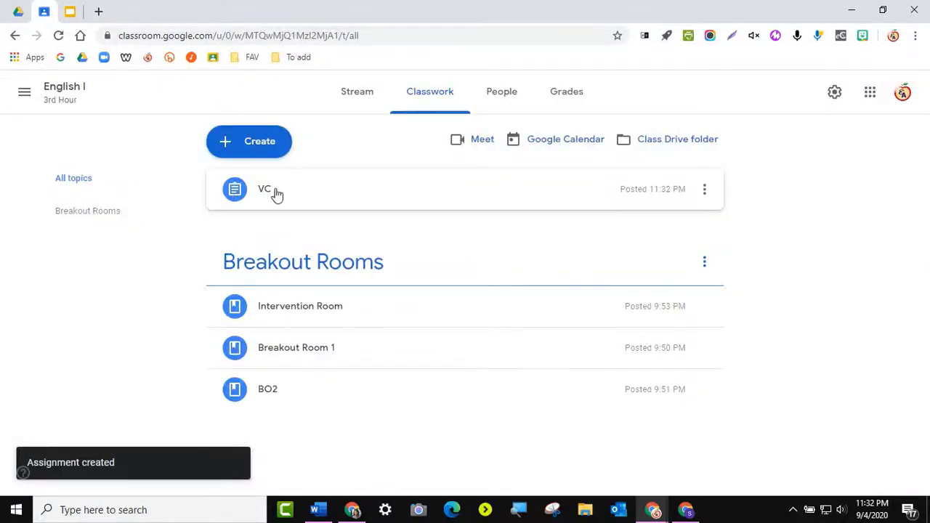
click(705, 192)
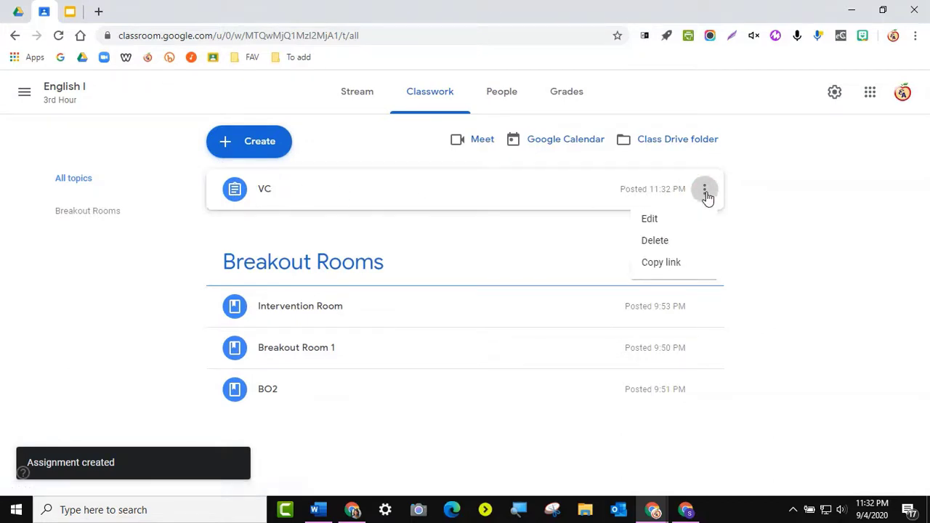
click(666, 271)
- Link the "WHY 2020?" image in the Why 2020 Virtual Classroom presentation to the copied assignment link
click(70, 12)
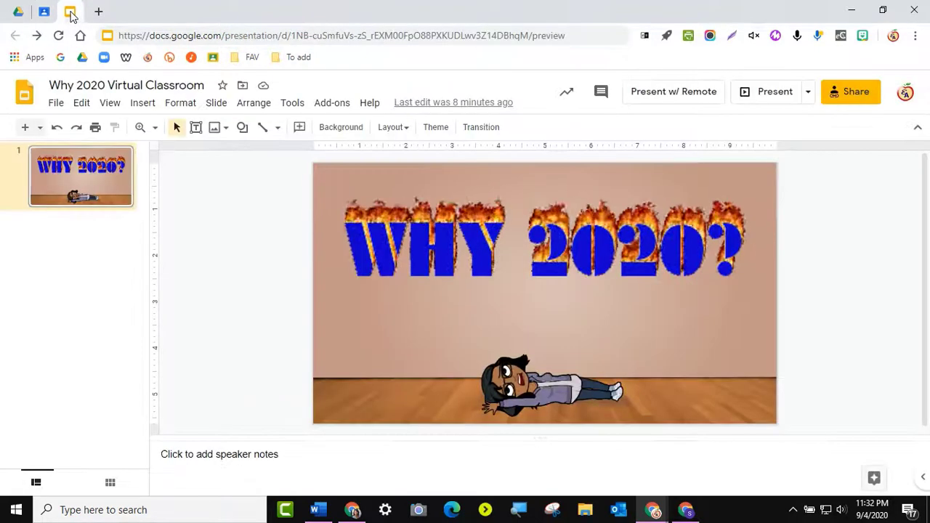
click(459, 254)
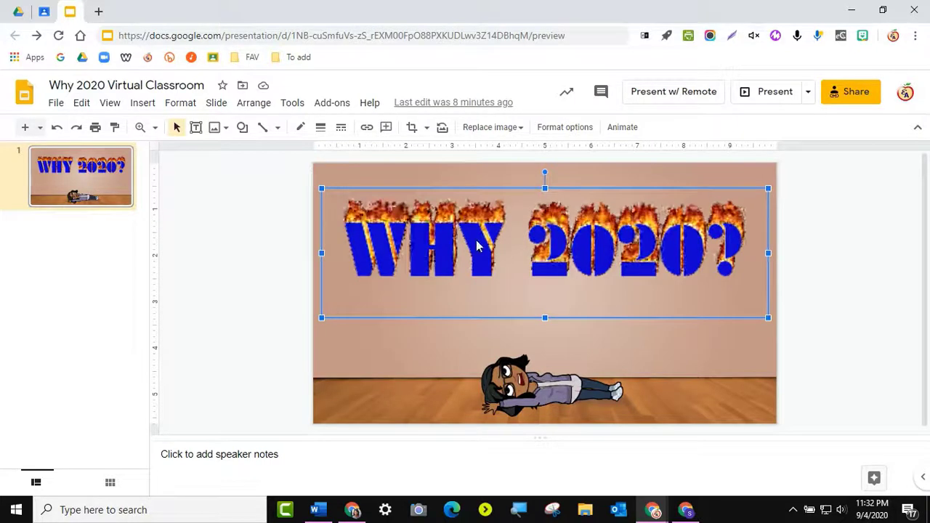
click(367, 128)
right_click(418, 354)
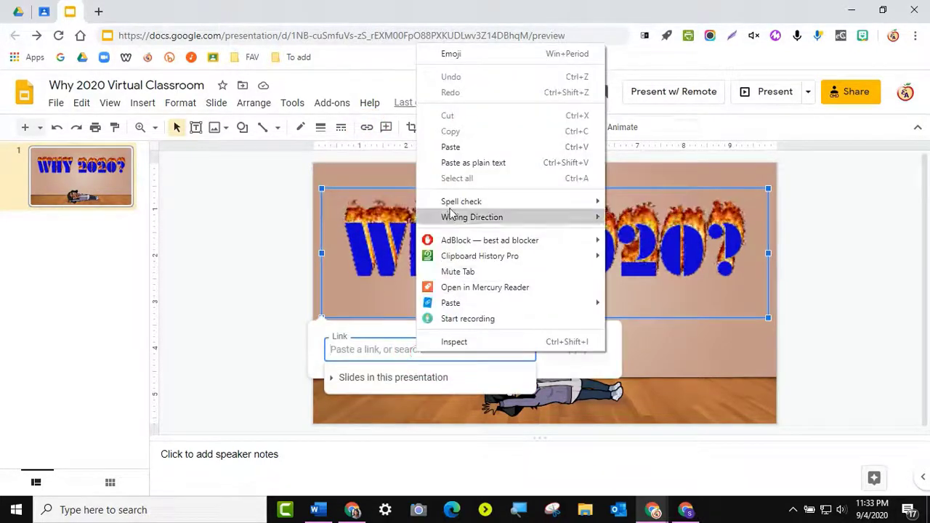
click(452, 163)
click(585, 353)
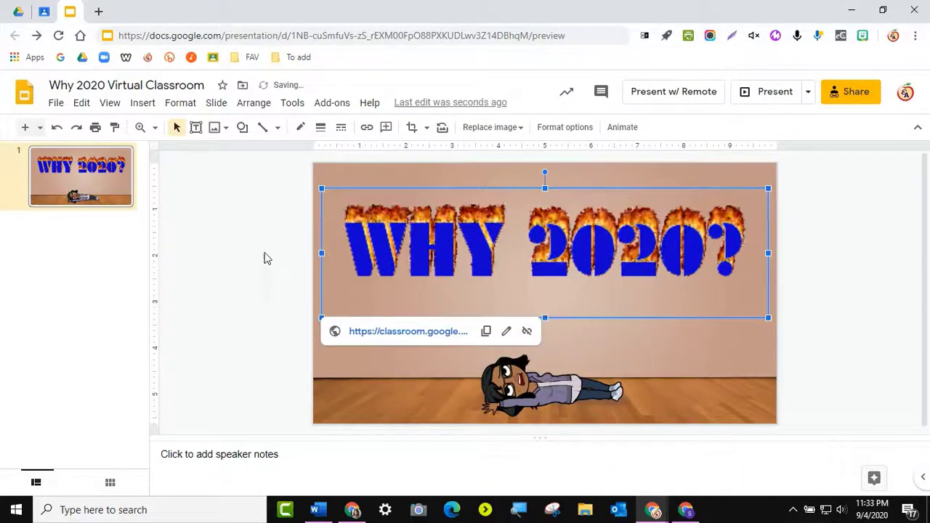
click(305, 258)
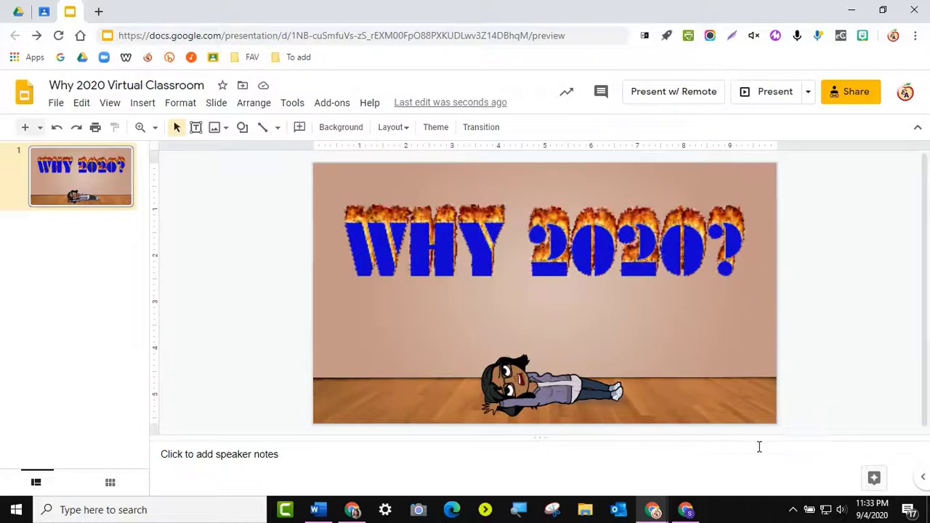
- In the student's browser window, open the VC assignment's preview link and follow the "WHY 2020?" image link to test it
click(689, 514)
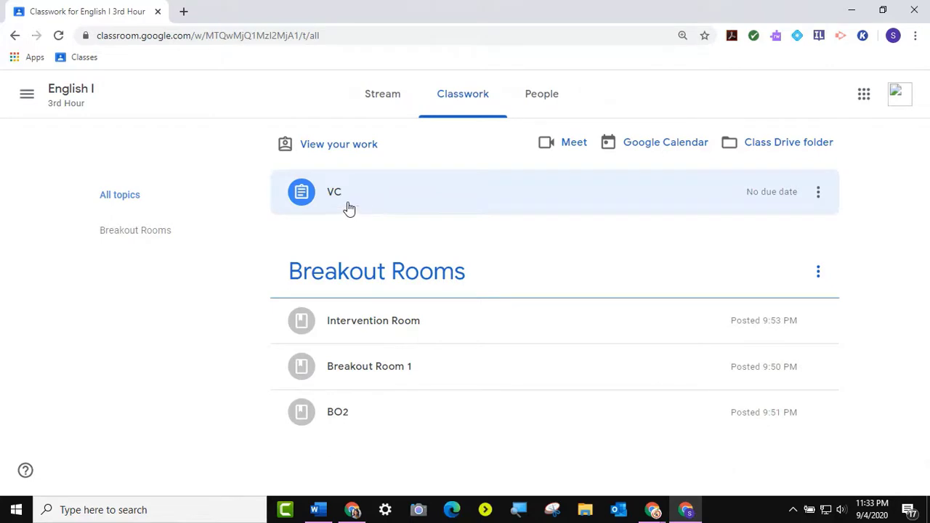
click(348, 209)
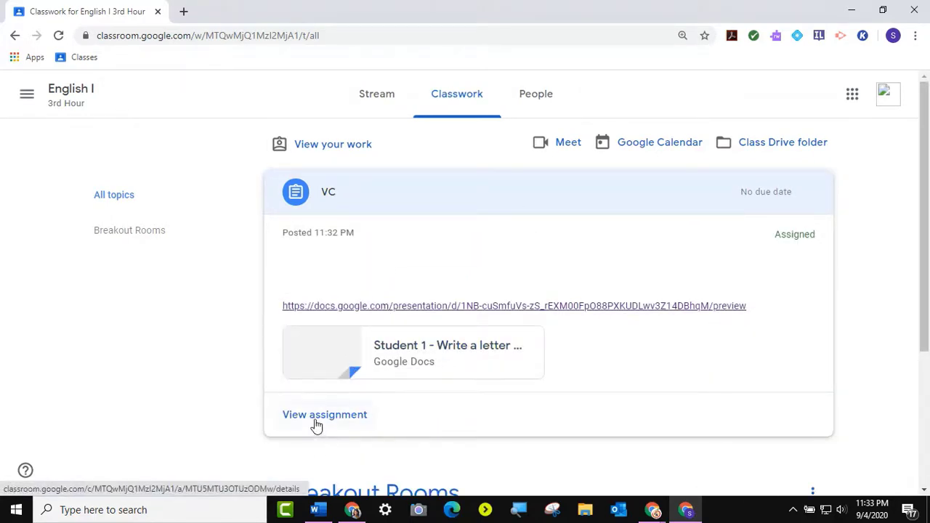
click(316, 420)
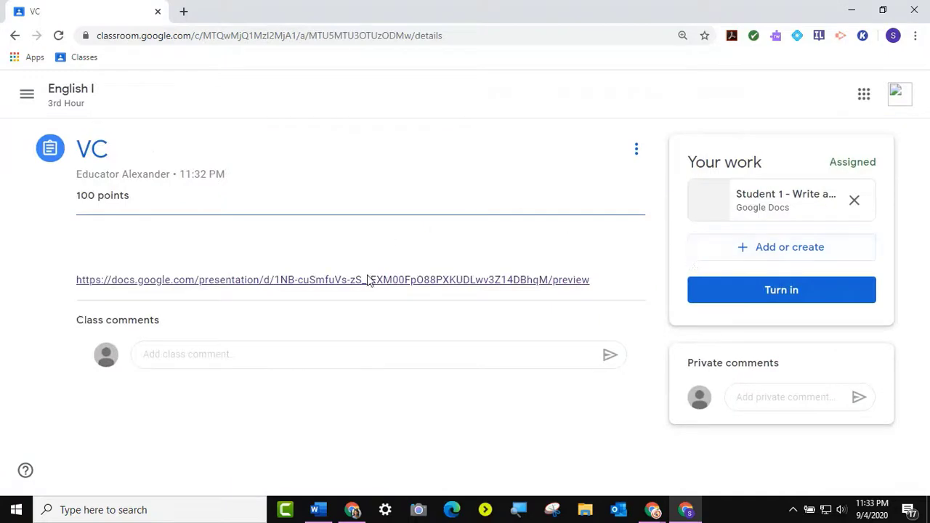
click(368, 279)
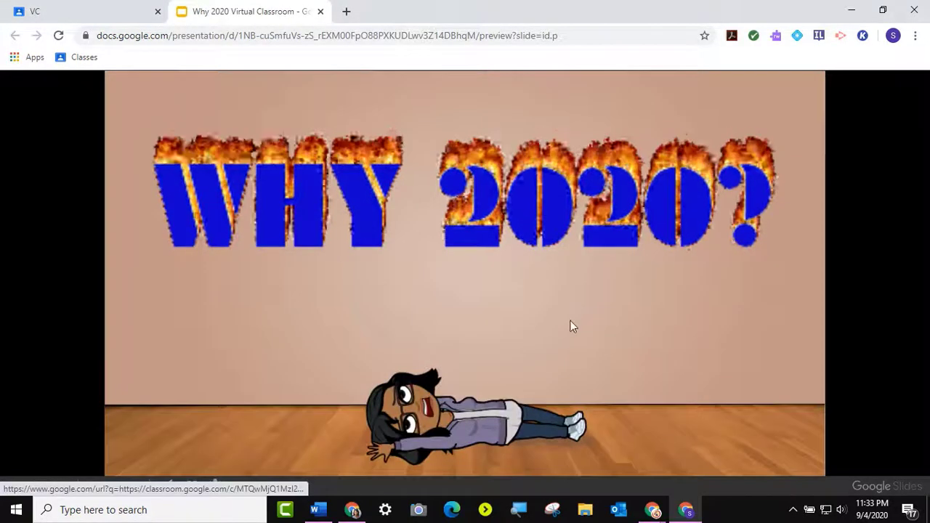
click(95, 12)
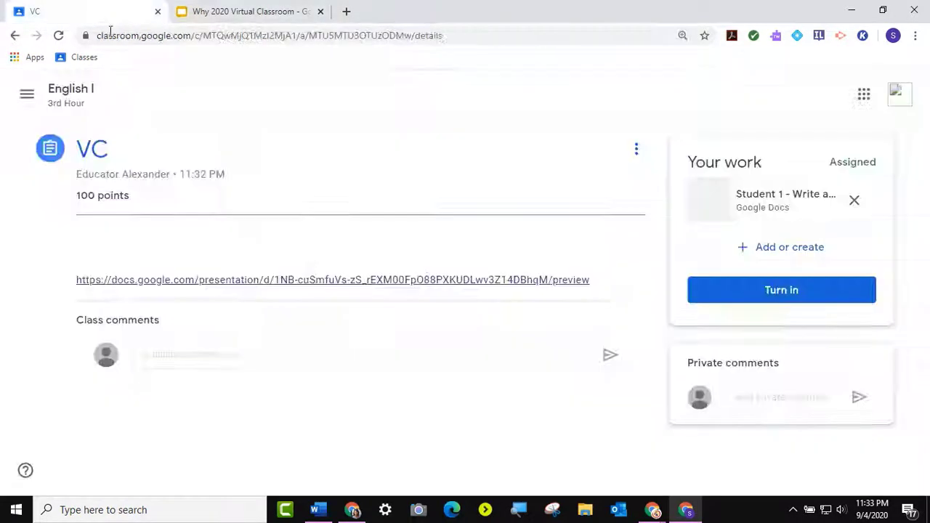
click(246, 13)
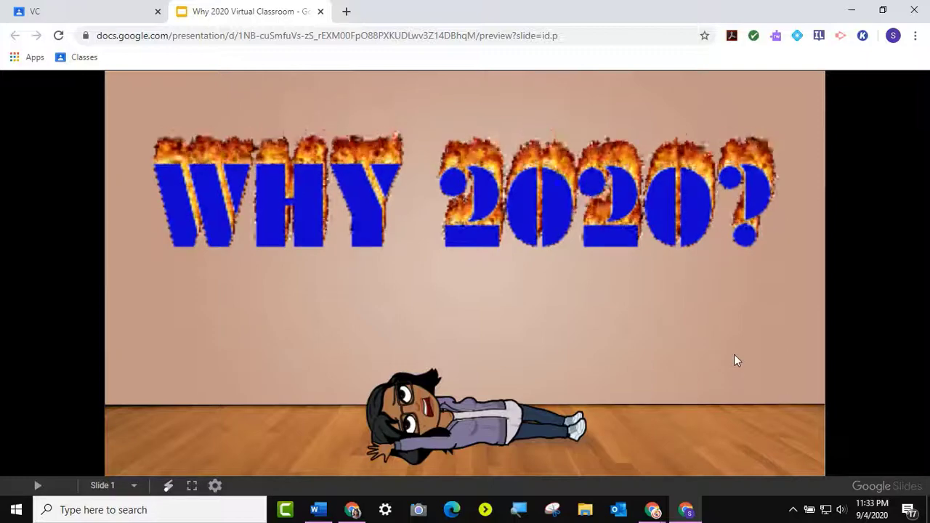
click(527, 211)
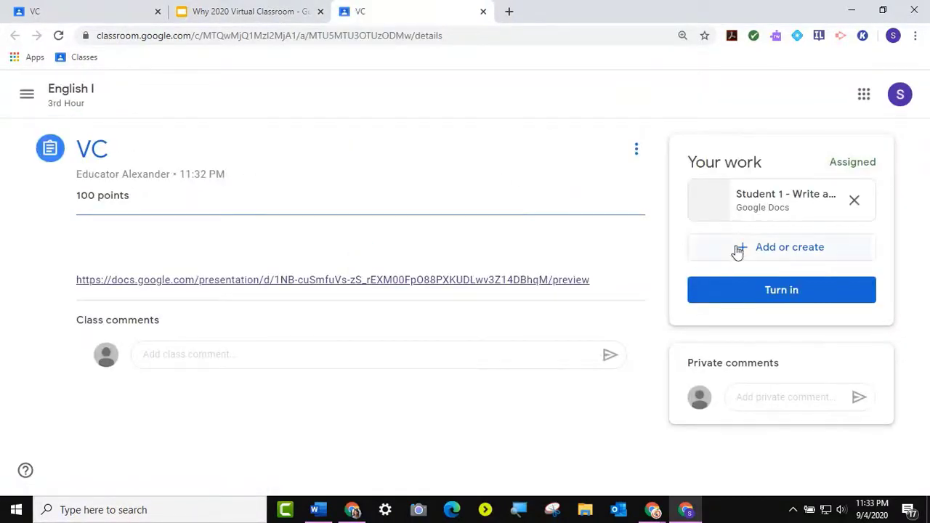
- Open the student's copy of the letter document and turn it in for the VC assignment
click(745, 195)
click(763, 197)
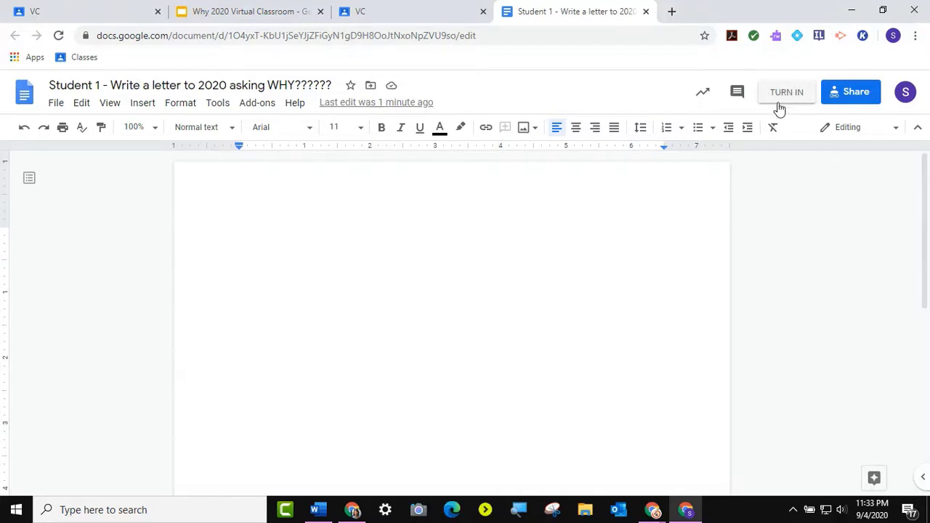
click(784, 100)
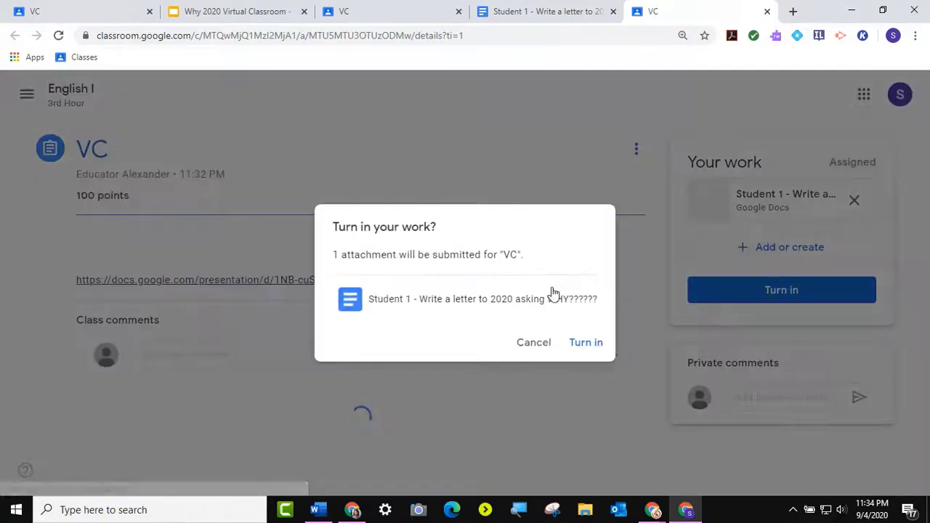
click(579, 345)
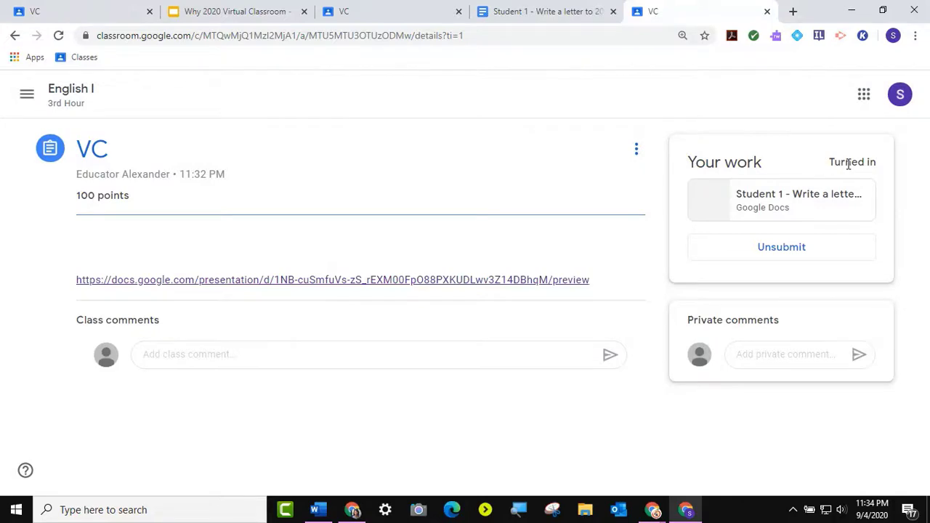
- View the student's virtual classroom preview again and switch back to the teacher's Why 2020 Virtual Classroom presentation
click(193, 16)
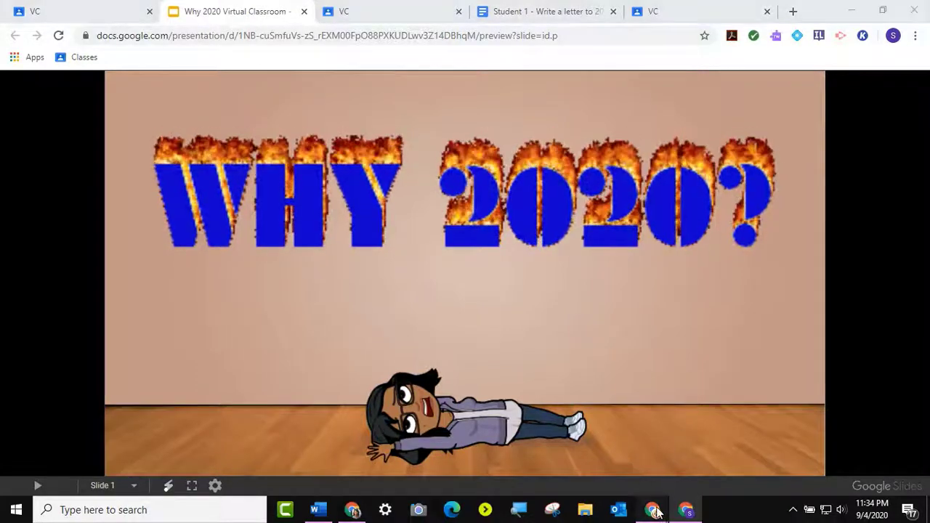
mouse_move(653, 509)
click(577, 430)
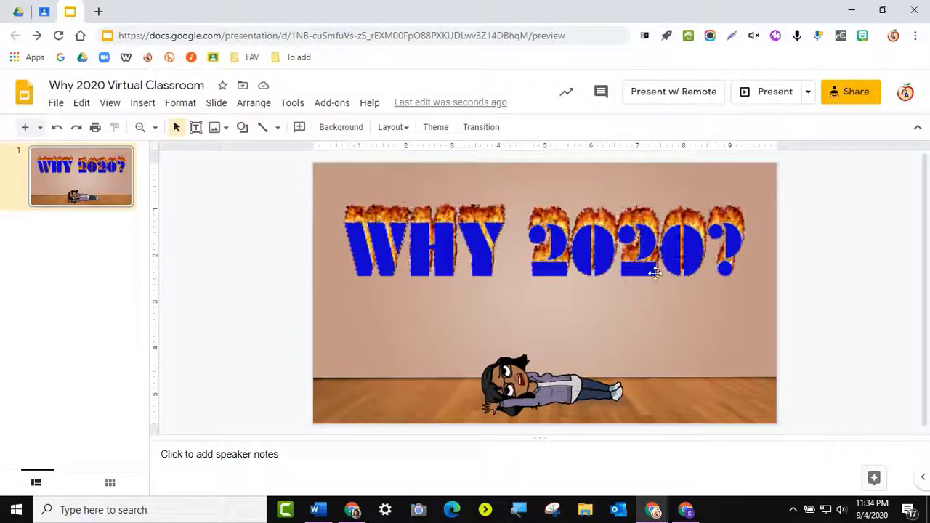